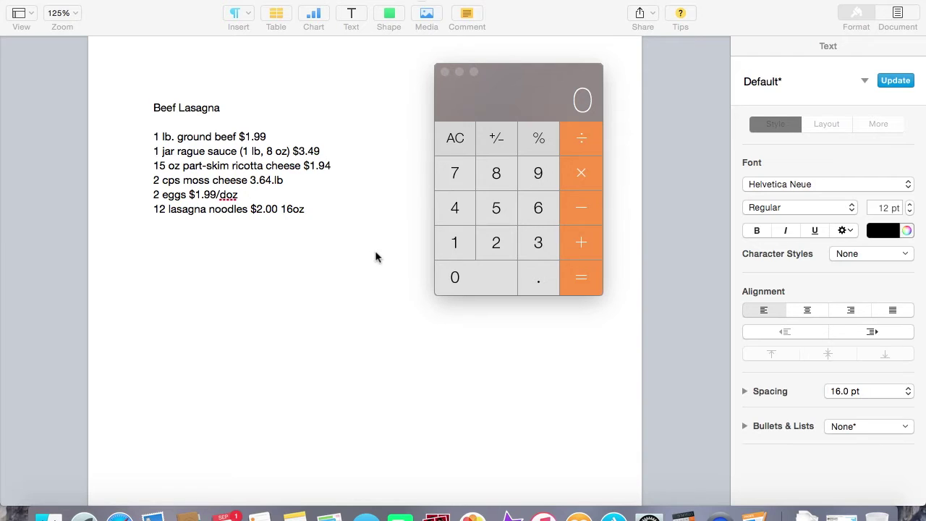
- Add the unit "/lb" after the $1.99 price on the ground beef line
click(271, 136)
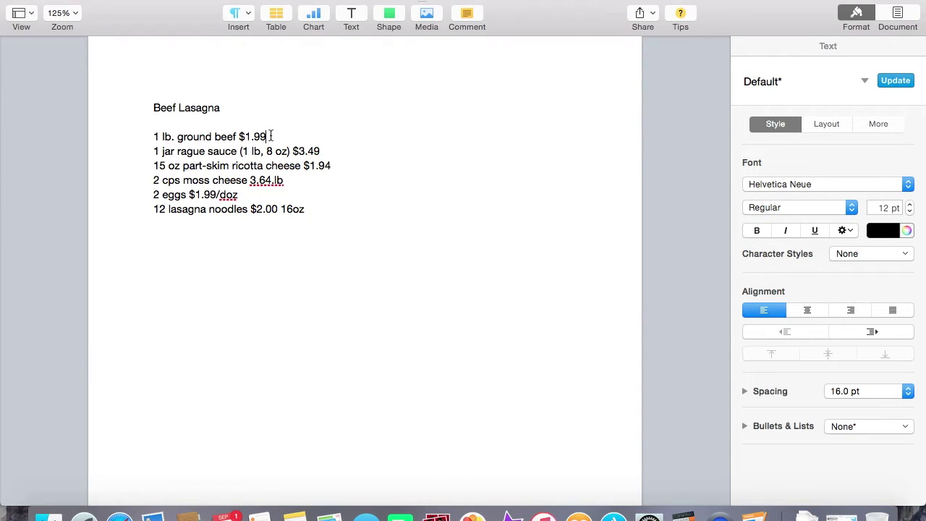
text(.99/lb)
- Switch to Calculator and divide the 1.99 price of a dozen eggs by 12
click(673, 515)
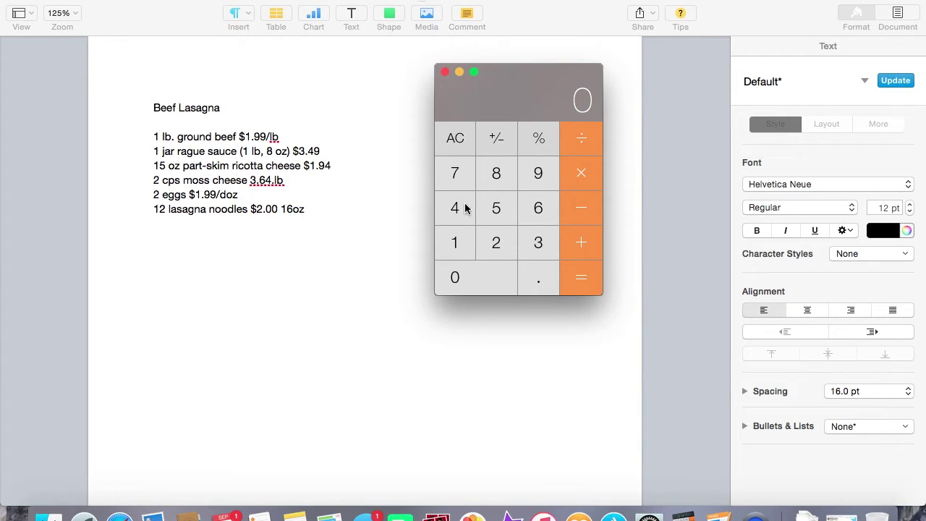
click(449, 241)
click(530, 282)
click(537, 172)
click(538, 172)
click(583, 135)
click(456, 242)
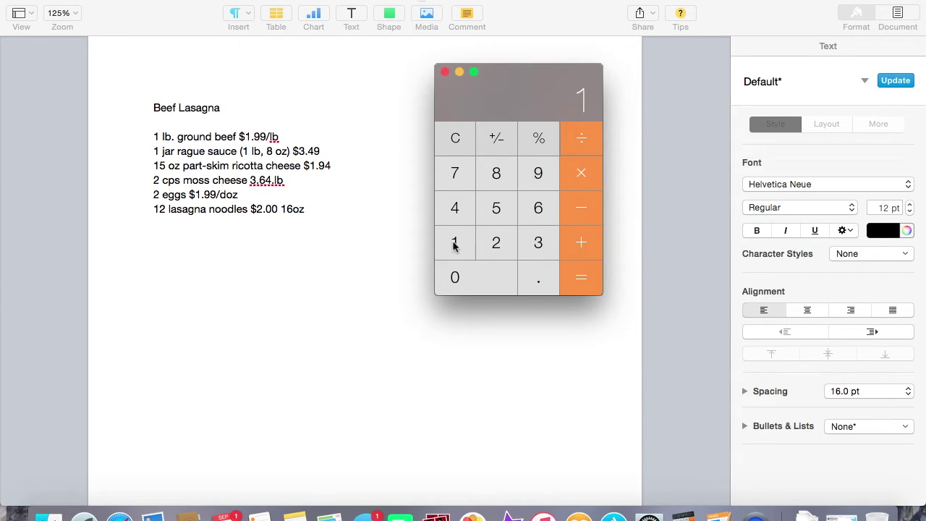
click(495, 245)
click(585, 279)
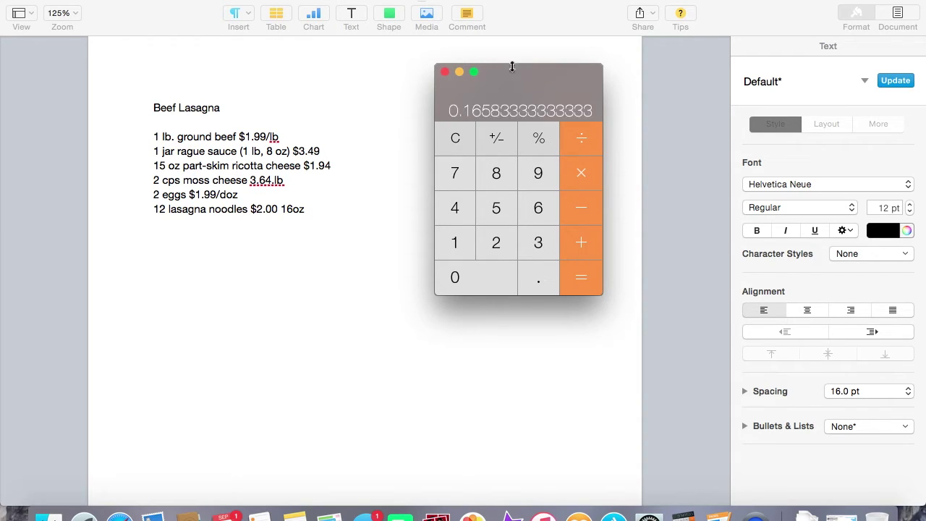
click(457, 138)
click(463, 244)
click(459, 177)
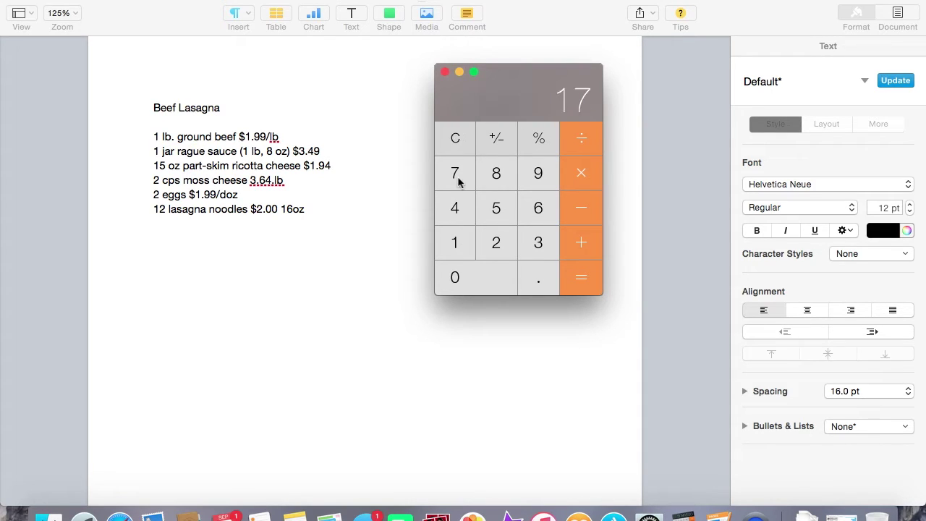
click(506, 243)
click(573, 275)
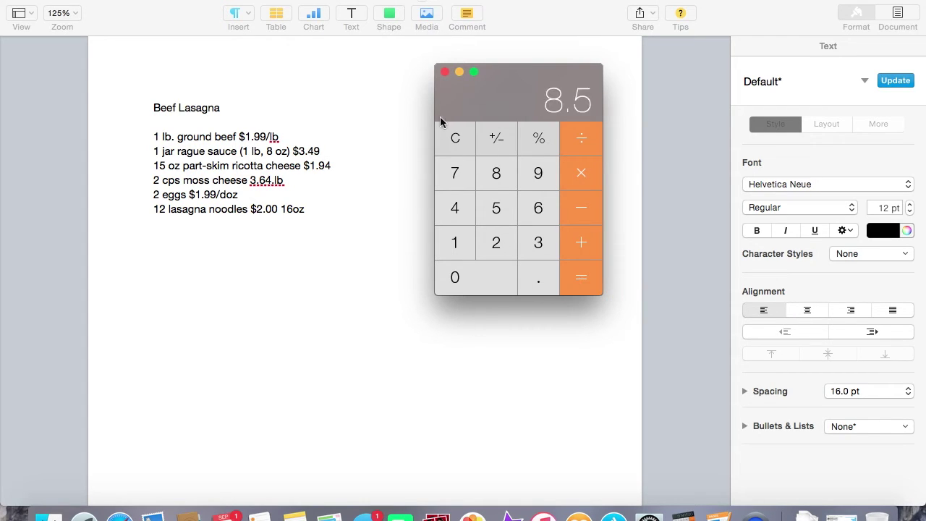
click(456, 141)
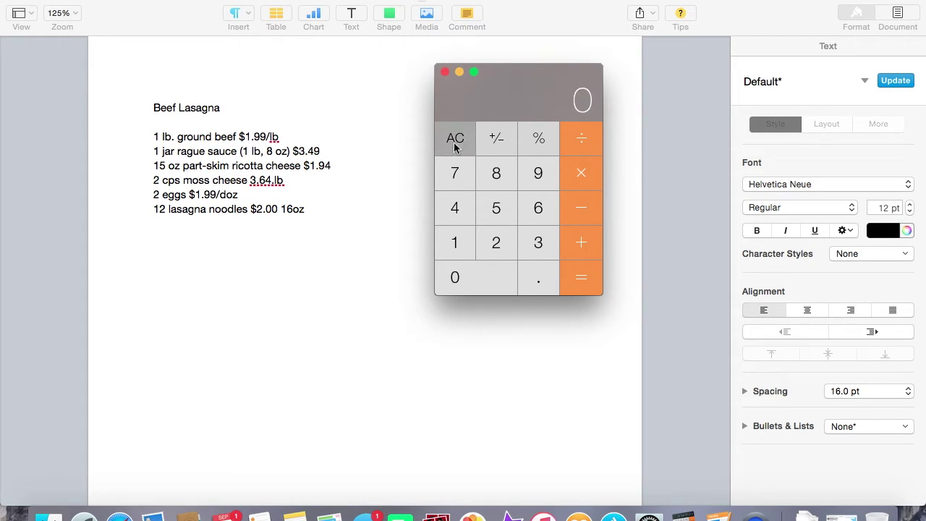
- Multiply the rounded price per egg, 0.17, by 2 to get the cost of two eggs
click(548, 283)
click(463, 254)
click(457, 187)
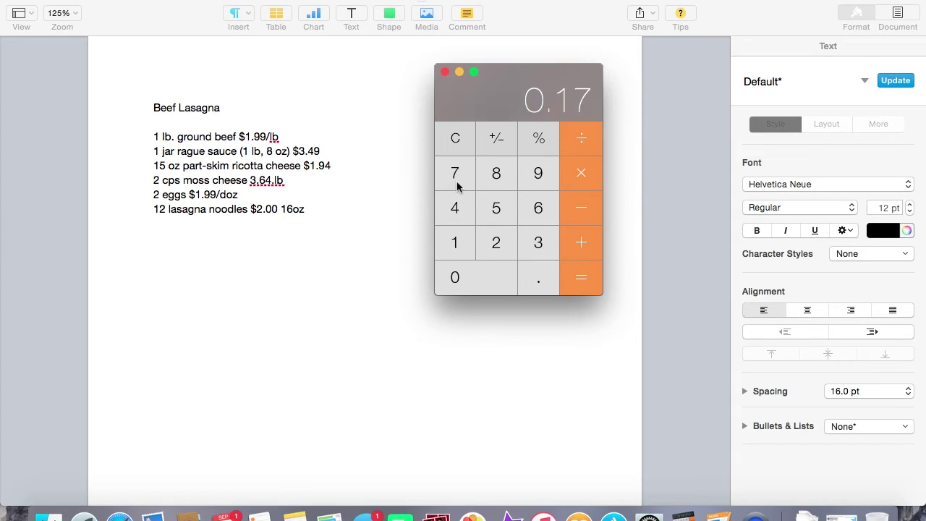
click(498, 243)
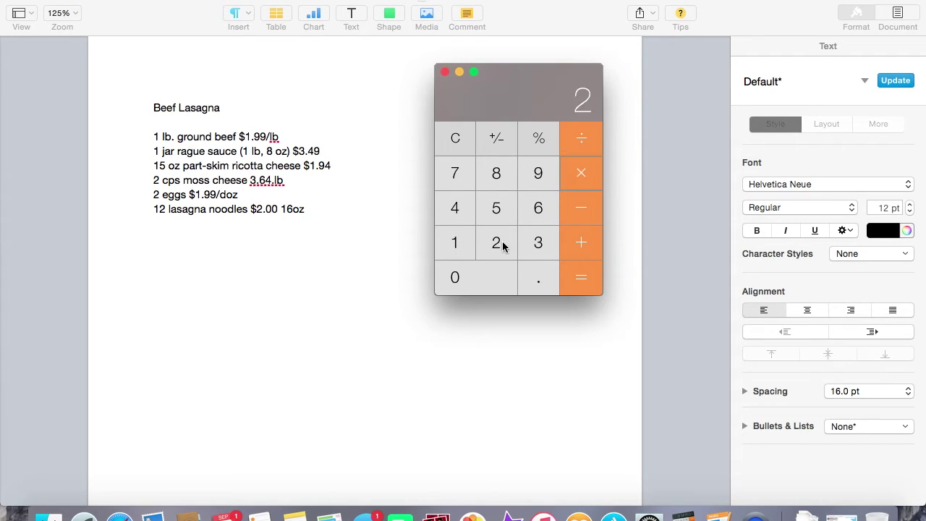
click(582, 277)
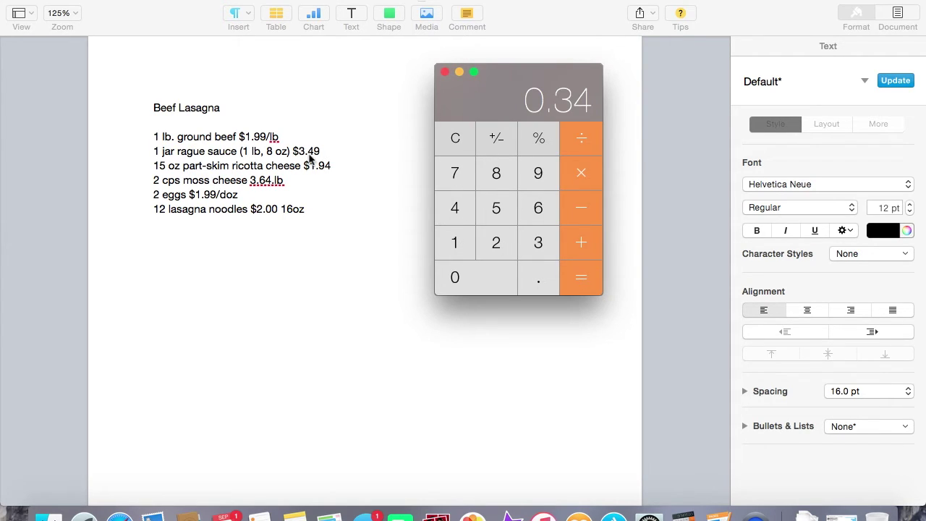
- Return to the Pages recipe and replace the price on the eggs line with $.34
click(252, 194)
double_click(226, 194)
drag(227, 189, 194, 189)
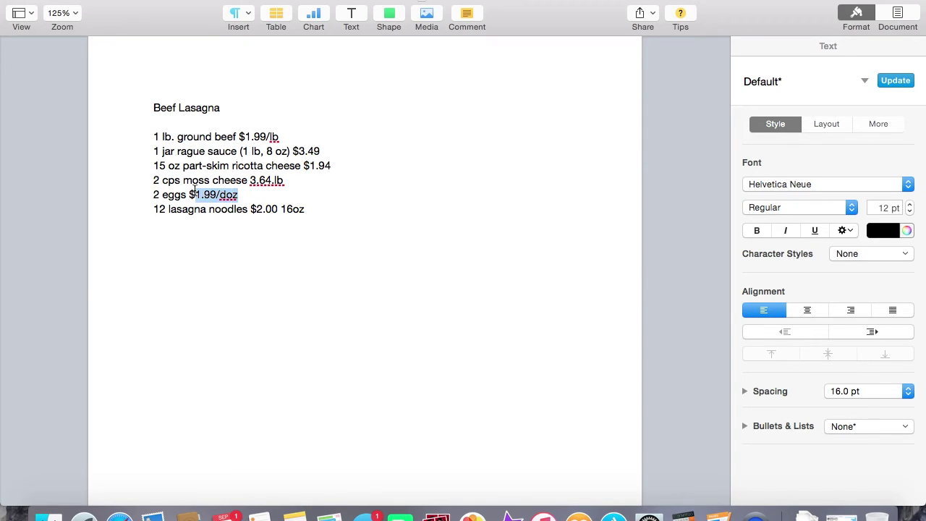
key(BackSpace)
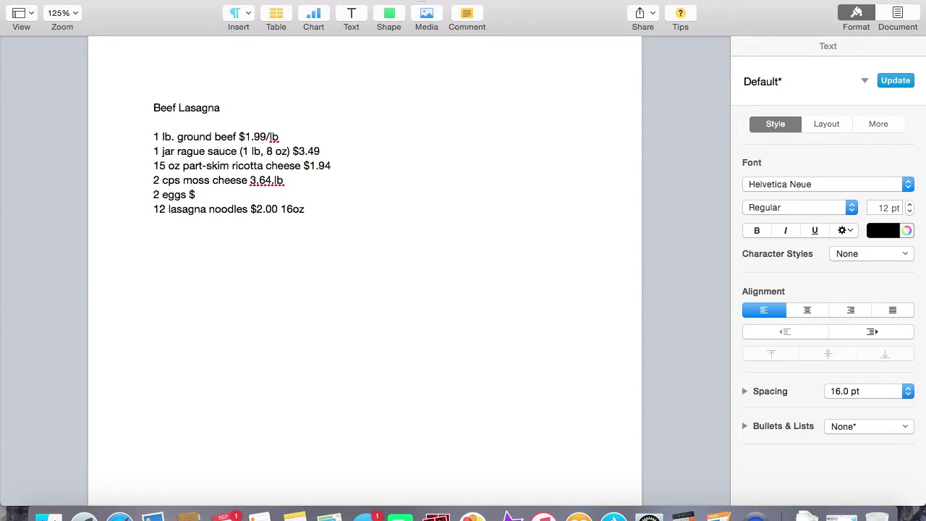
text(.34)
- Switch to Calculator, clear it, and start summing the recipe cost with ground beef at 1.99 plus sauce at 3.49
click(693, 513)
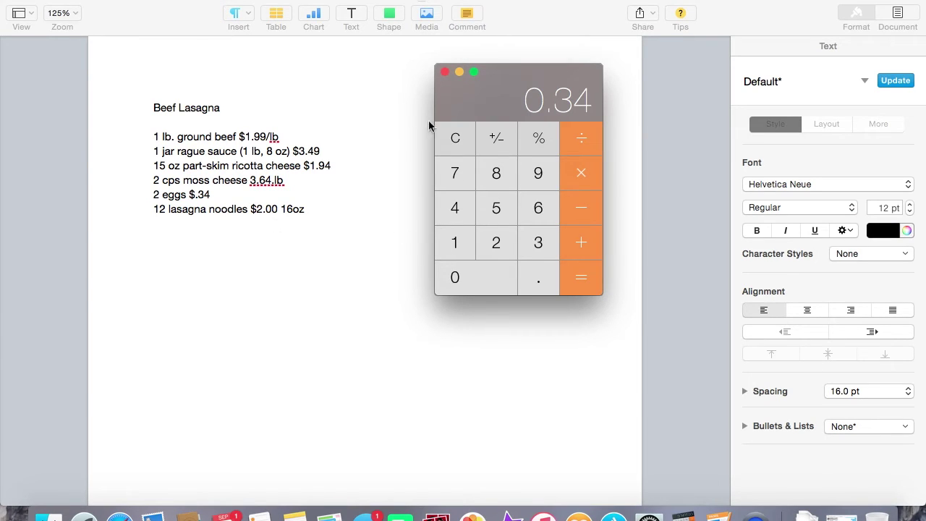
click(451, 136)
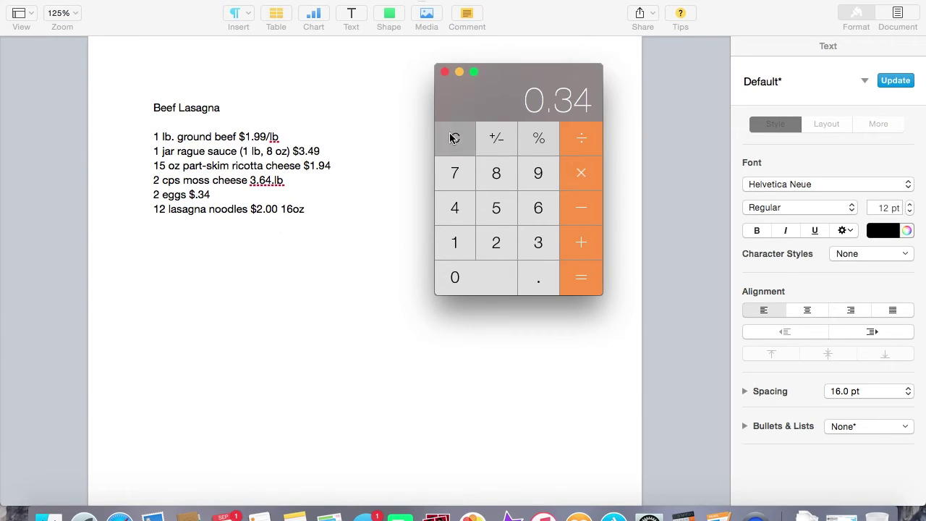
click(454, 244)
click(538, 282)
click(538, 175)
click(538, 175)
click(579, 245)
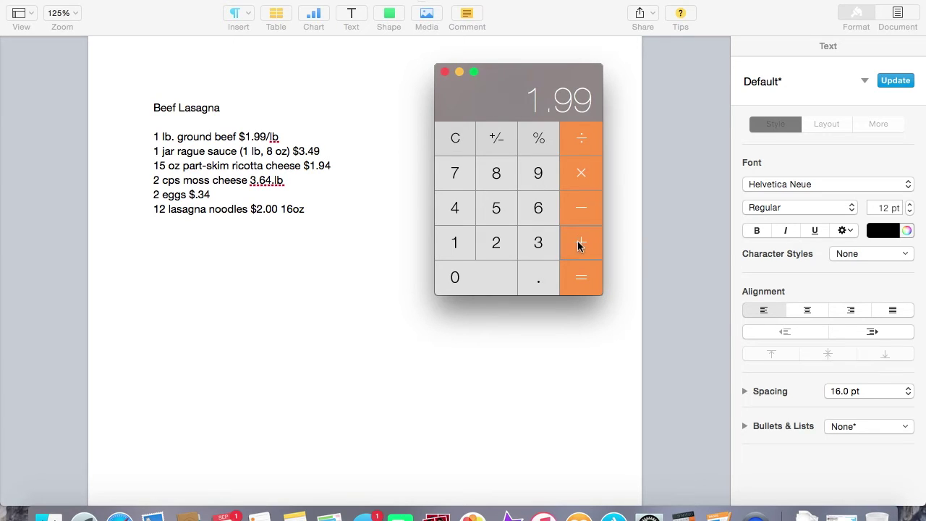
click(537, 245)
click(537, 278)
click(455, 208)
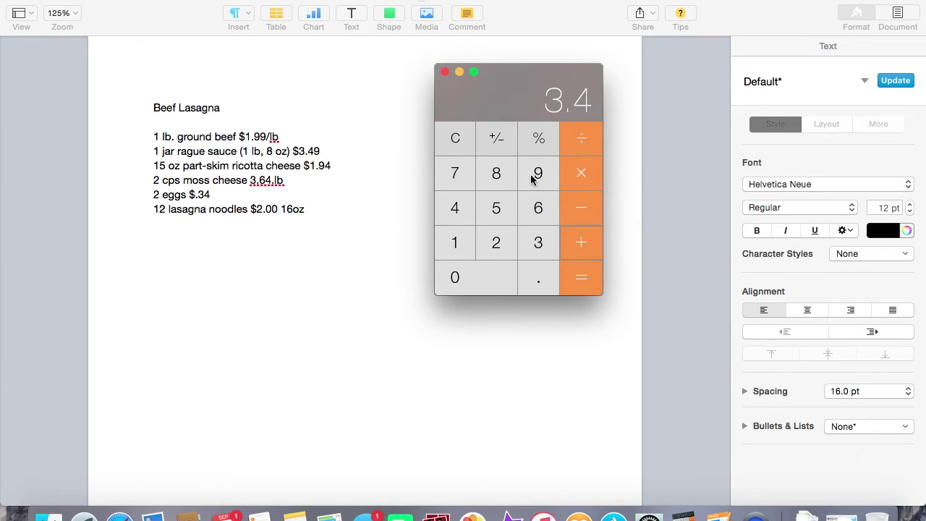
click(534, 176)
click(583, 243)
- Add the ricotta cheese price of 1.94 and the mozzarella price of 3.64 to the running sum
click(452, 243)
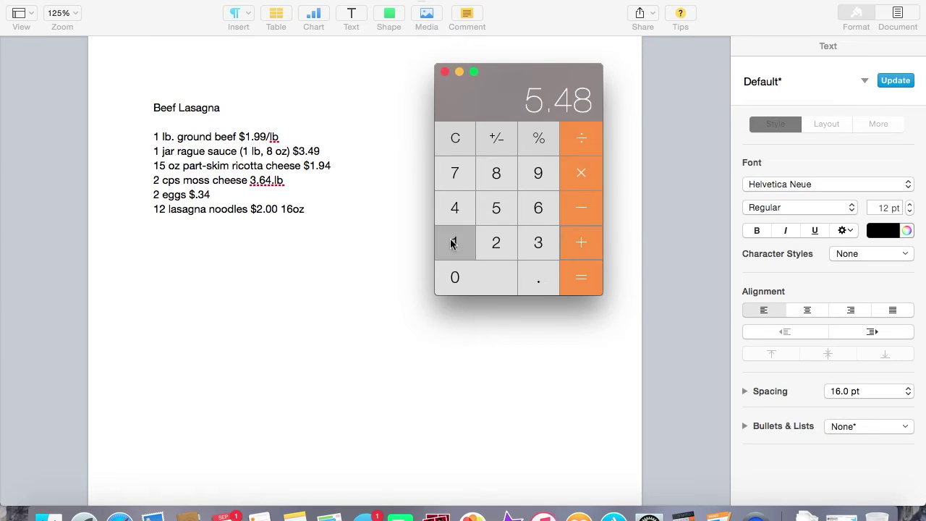
click(532, 275)
click(543, 177)
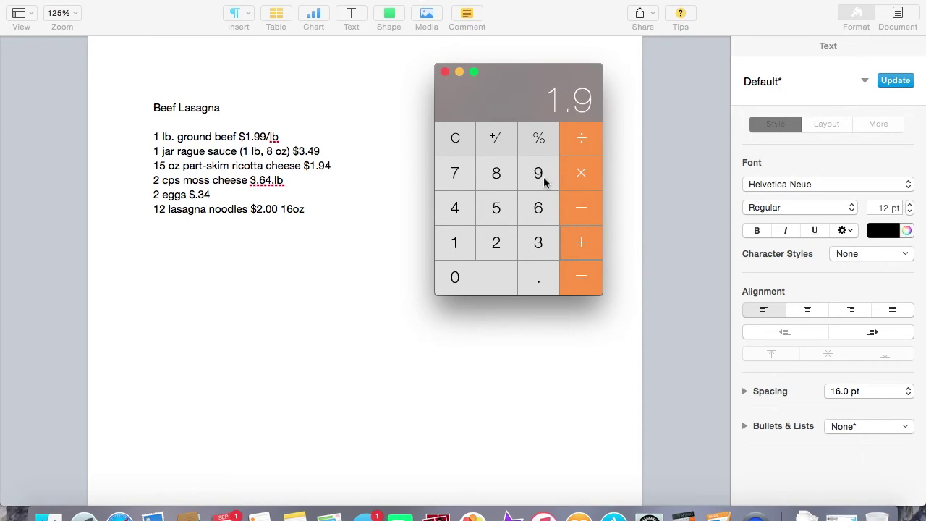
click(452, 208)
click(587, 247)
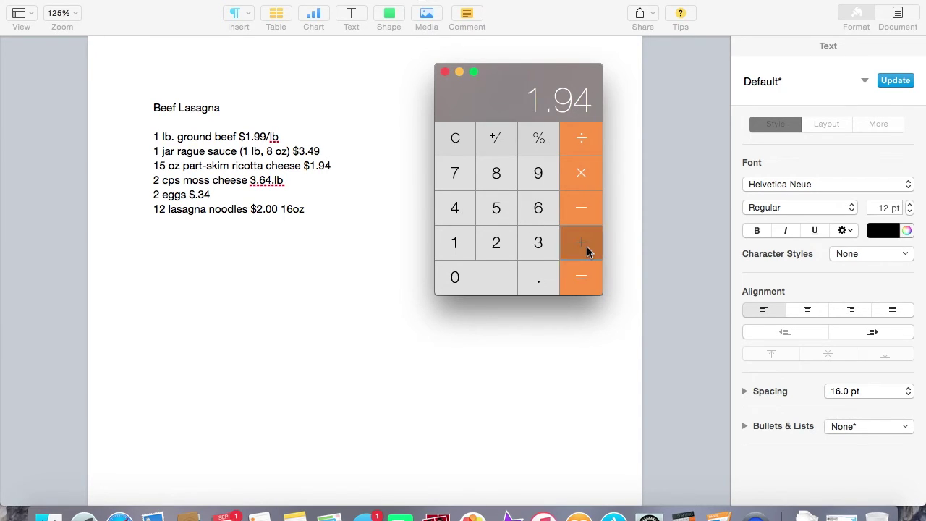
click(536, 243)
click(541, 278)
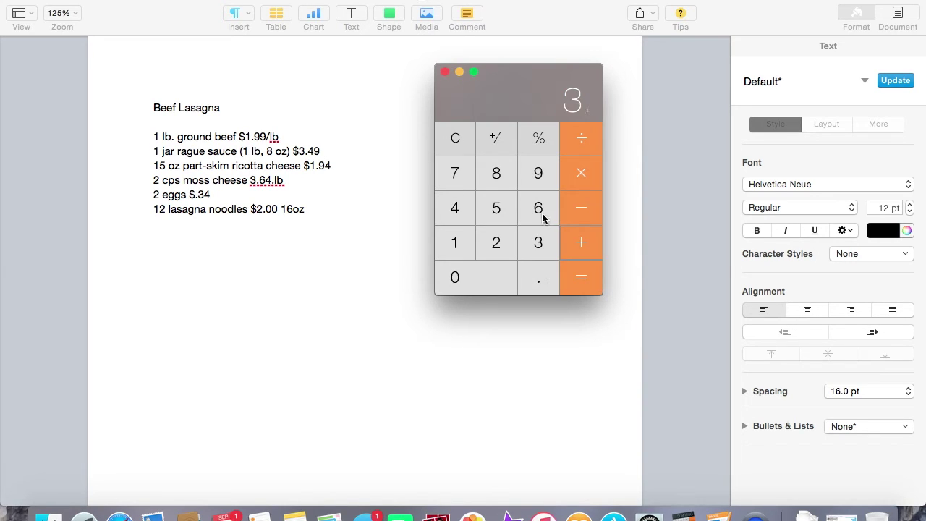
click(544, 217)
click(463, 209)
click(585, 243)
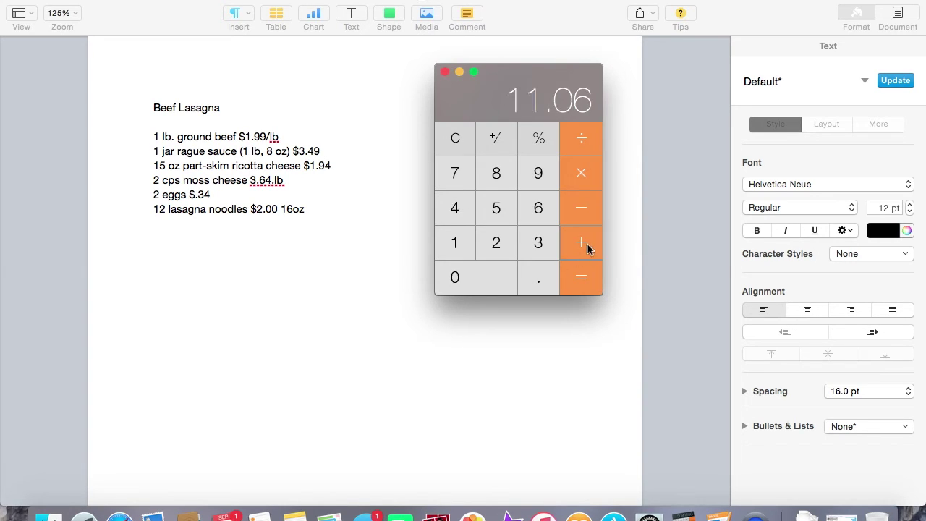
- Add 0.34 for the eggs and 2 for the lasagna noodles, and compute the recipe total
click(541, 277)
click(537, 241)
click(450, 208)
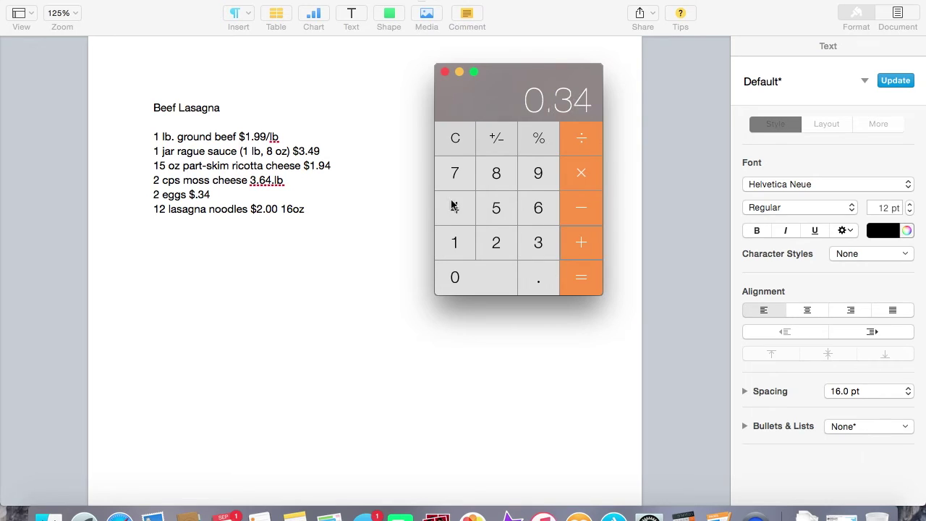
click(583, 246)
click(496, 244)
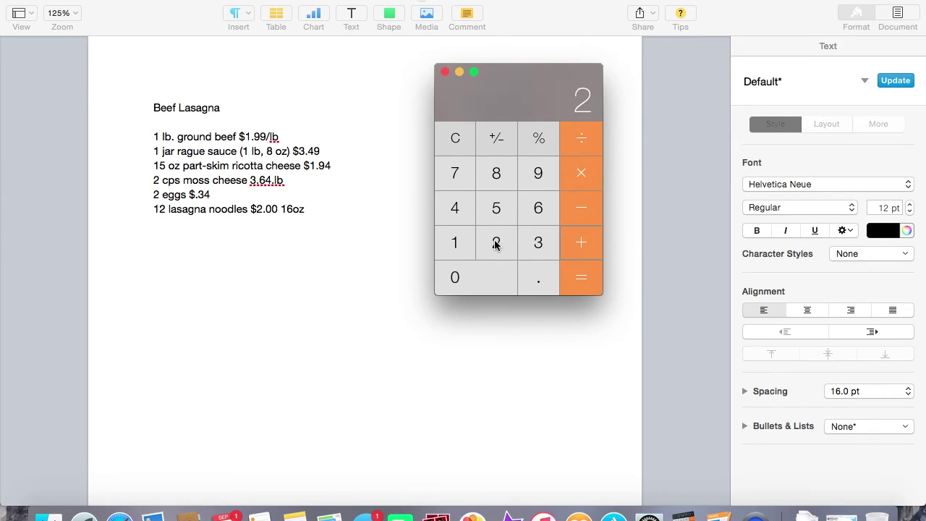
click(581, 282)
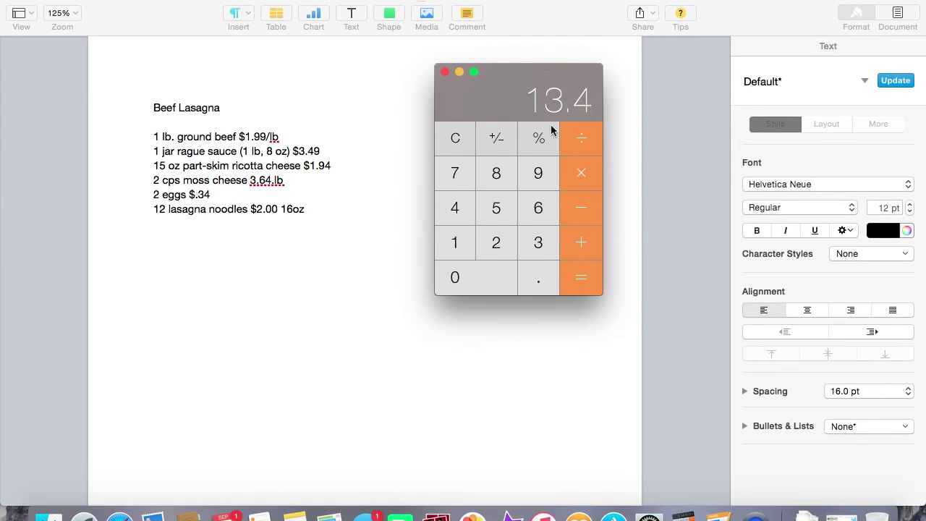
- Back in Pages, add the lines "Recipe= $13.40" and "Servings=10" below the ingredient list
click(165, 238)
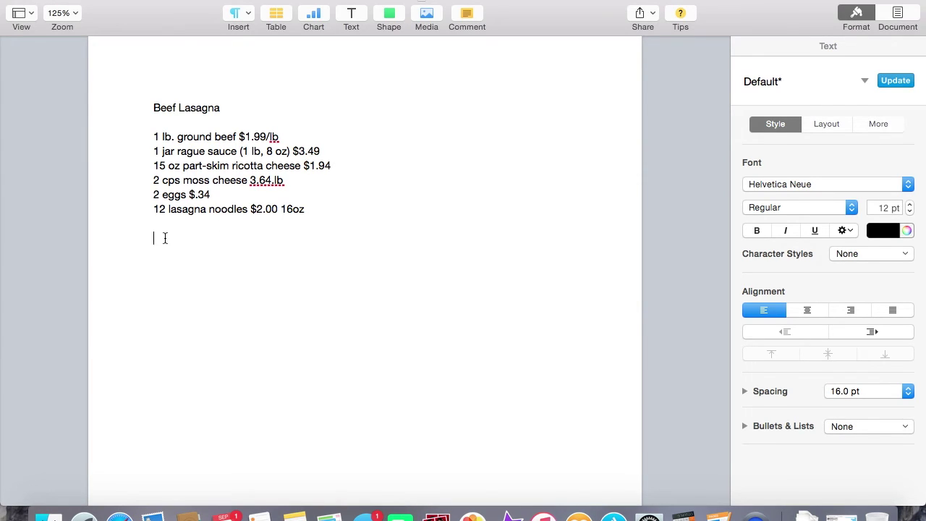
text(Recipe)
text(=)
text( $13.4)
text(0)
text(Ser)
text(vings)
text(=10)
- Switch to Calculator and divide the recipe total of 13.4 by 10 servings
click(682, 515)
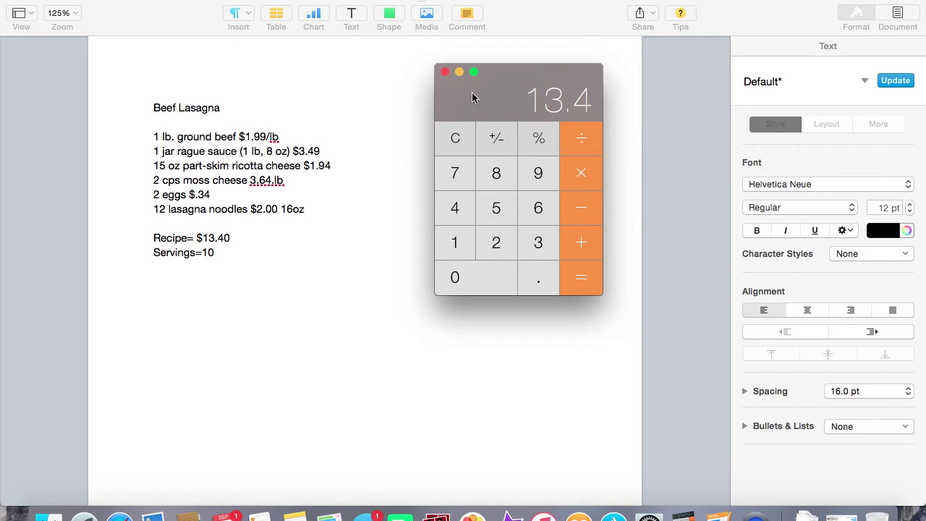
click(574, 142)
click(456, 244)
click(458, 283)
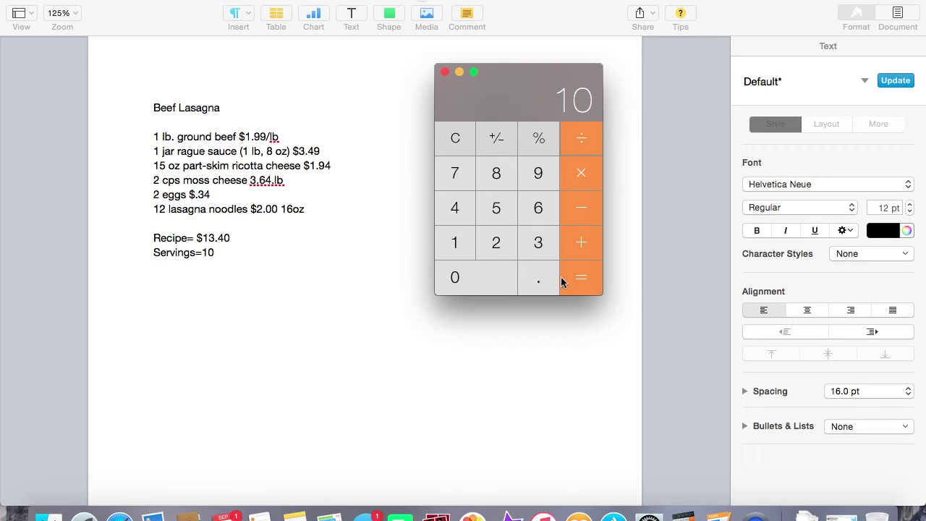
click(583, 280)
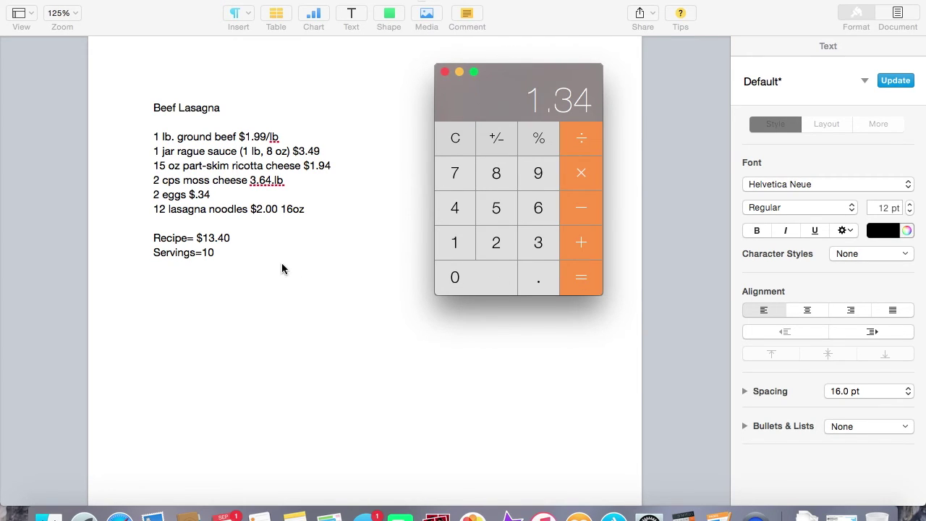
- Return to Pages and add the line "1 serving= $1.34" below the servings line
click(224, 252)
key(Return)
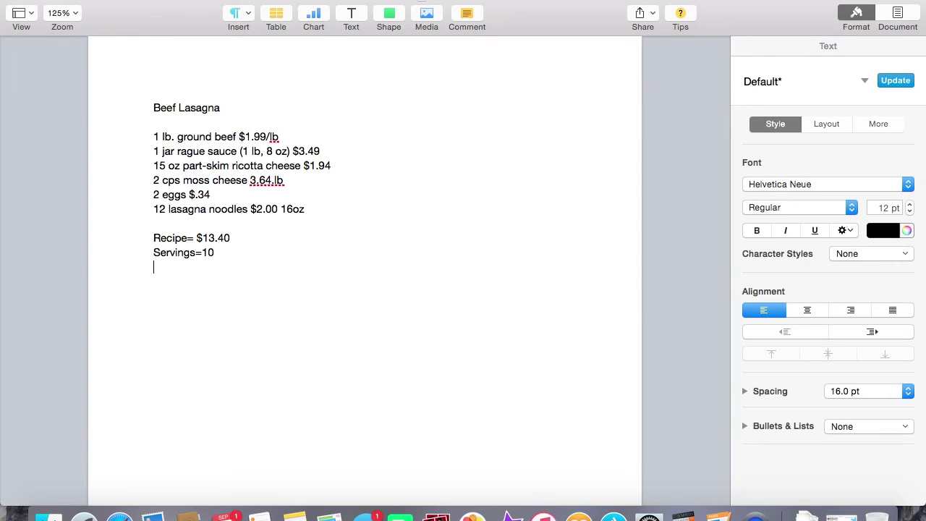
text(1 serving= $1.34)
- Bring up Calculator, clear its display, and minimize its window
click(682, 506)
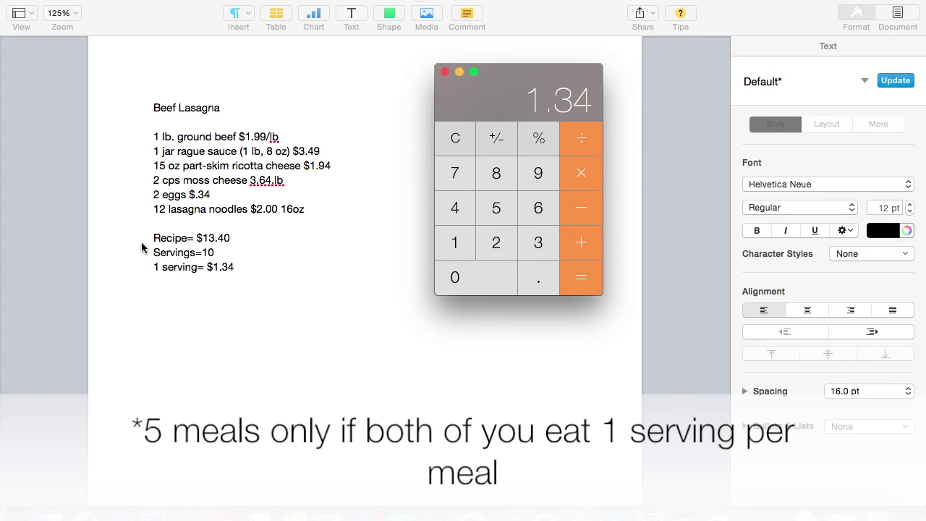
click(454, 138)
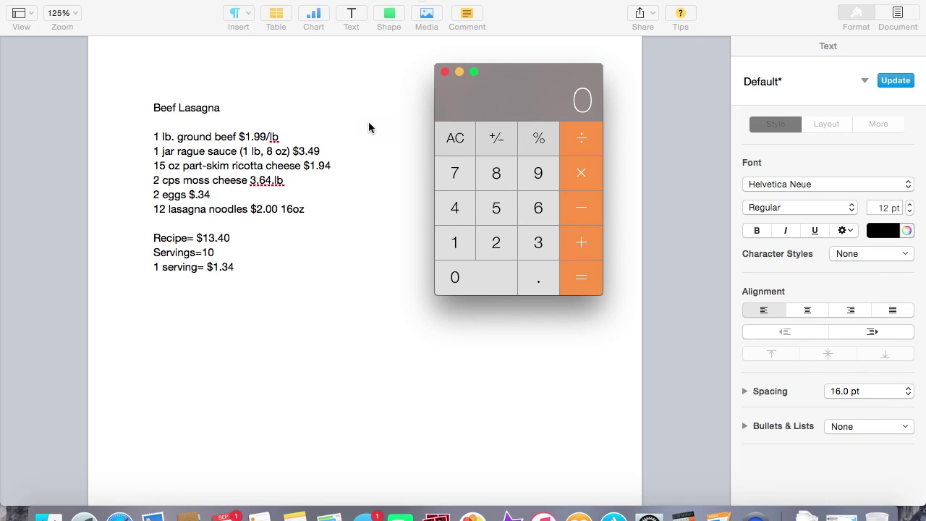
click(460, 72)
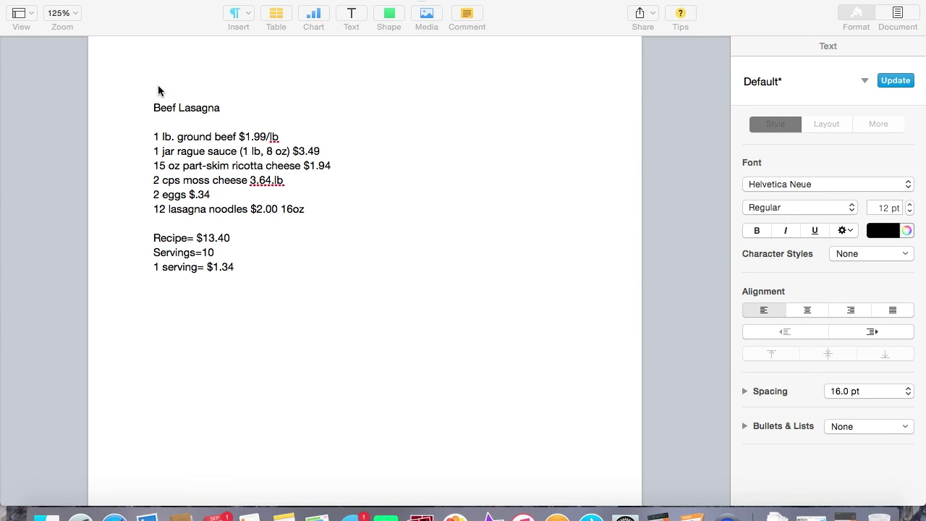